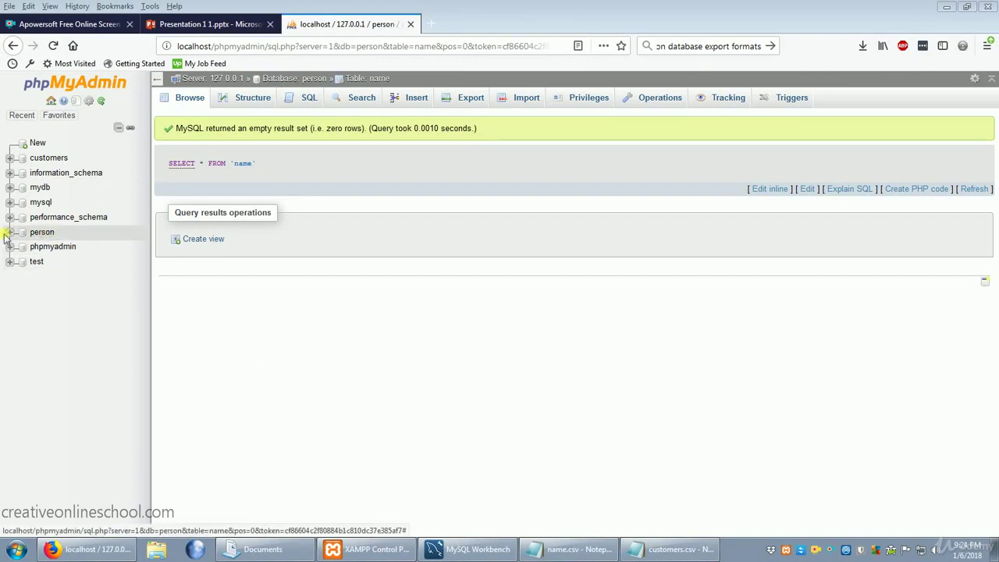
- Open the import page for the name table in the person database and choose name.csv from the Documents library
left_click(10, 233)
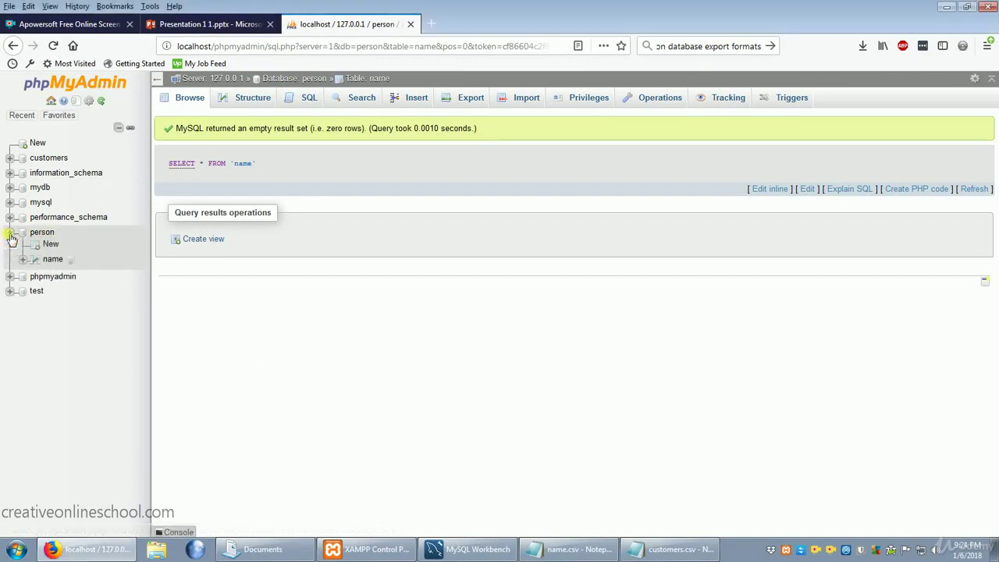
left_click(57, 260)
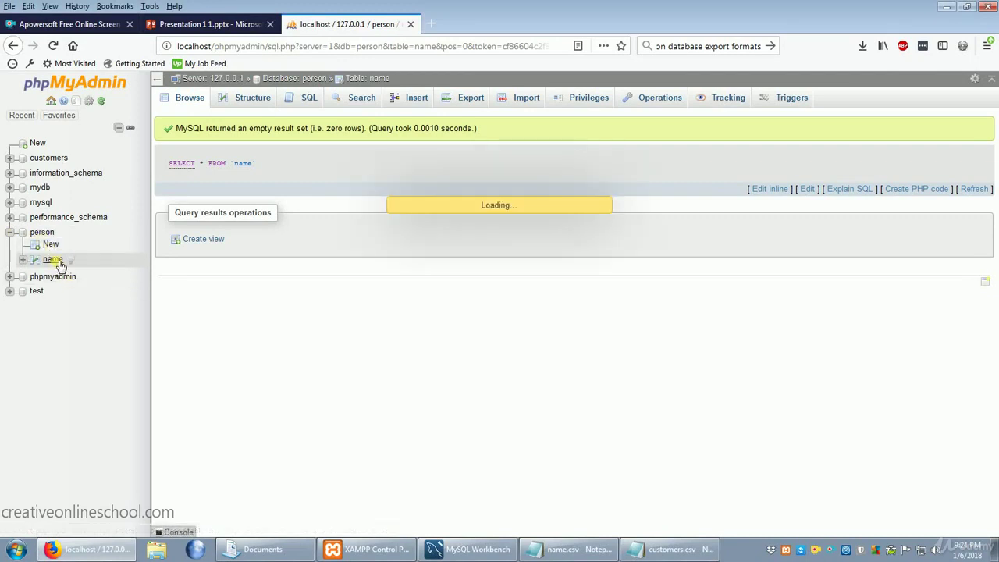
left_click(523, 100)
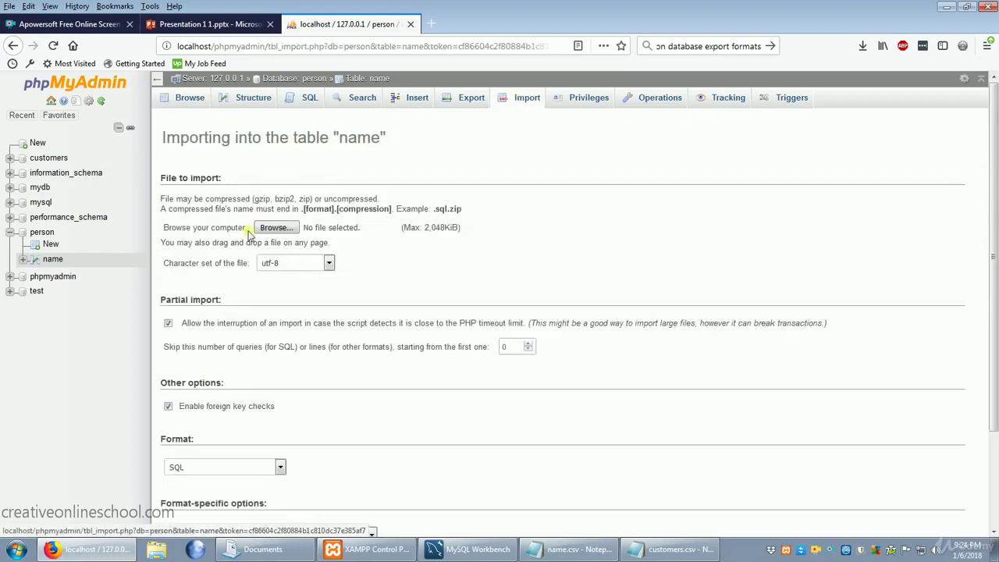
left_click(271, 229)
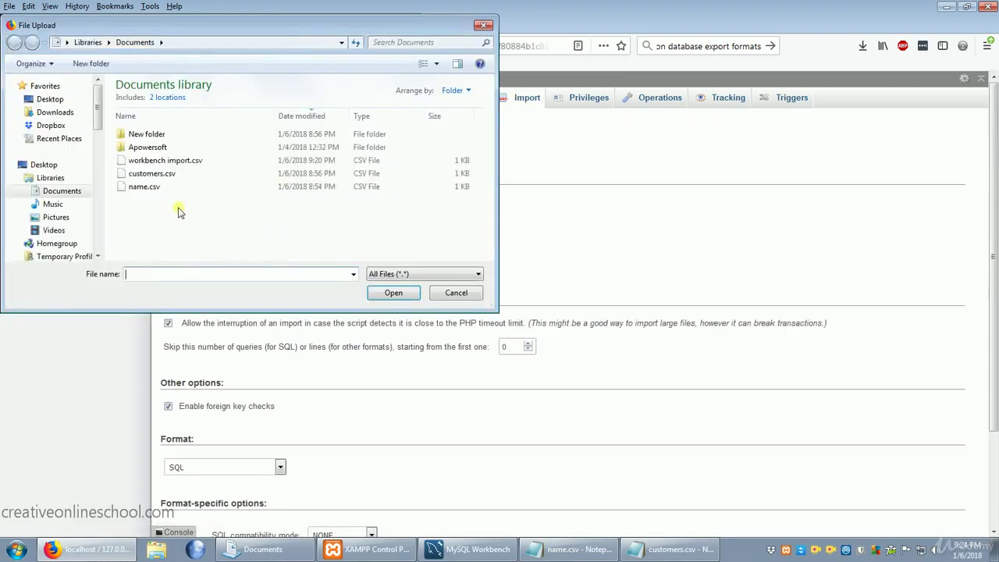
left_click(135, 190)
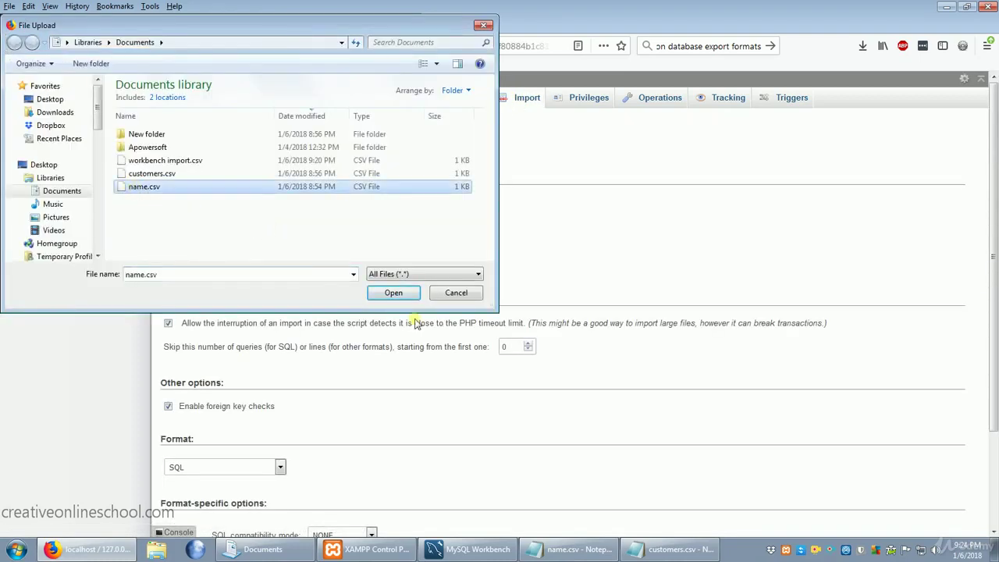
left_click(392, 293)
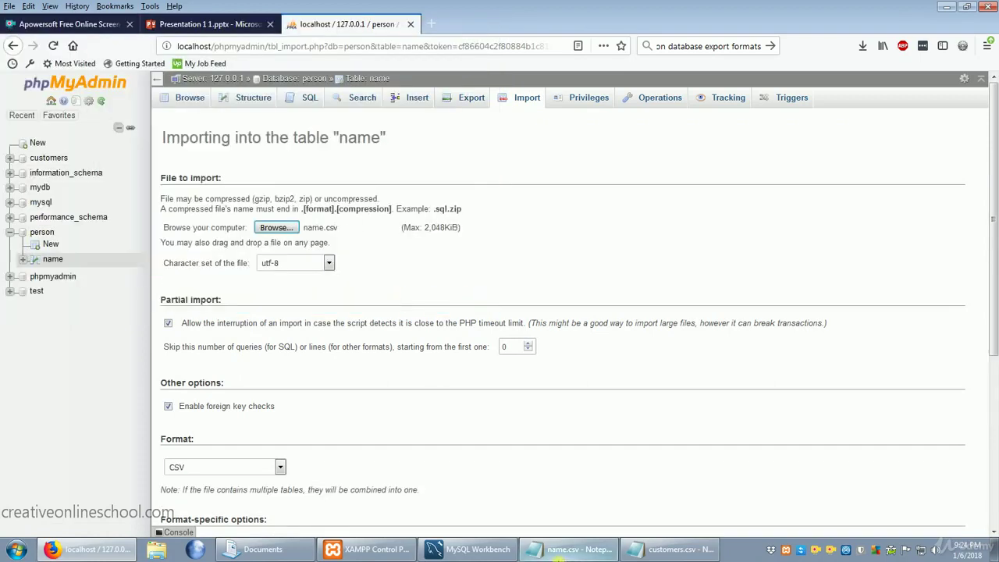
- Check the contents of name.csv in Notepad and run its CSV import into the name table with the default format options
left_click(556, 550)
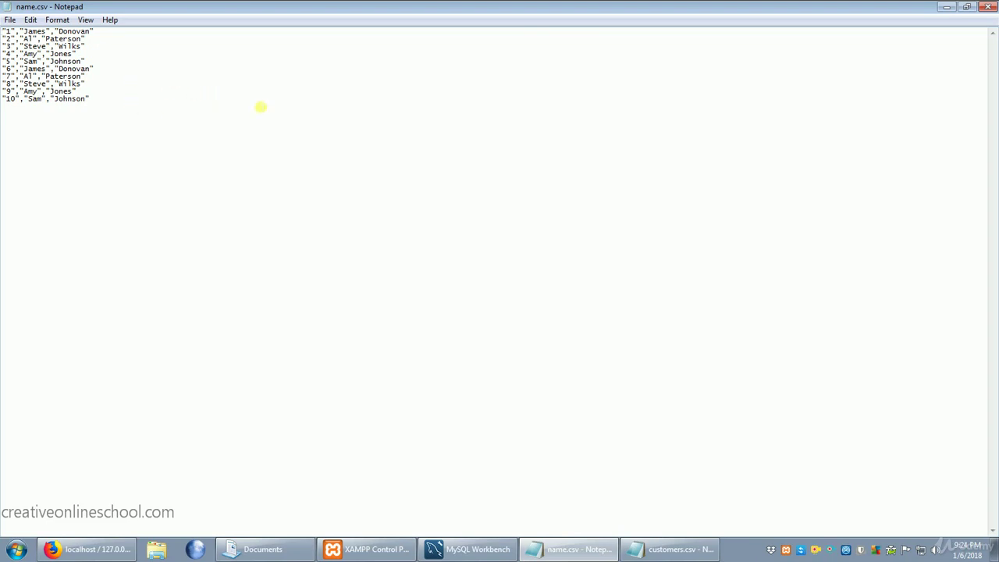
left_click(948, 6)
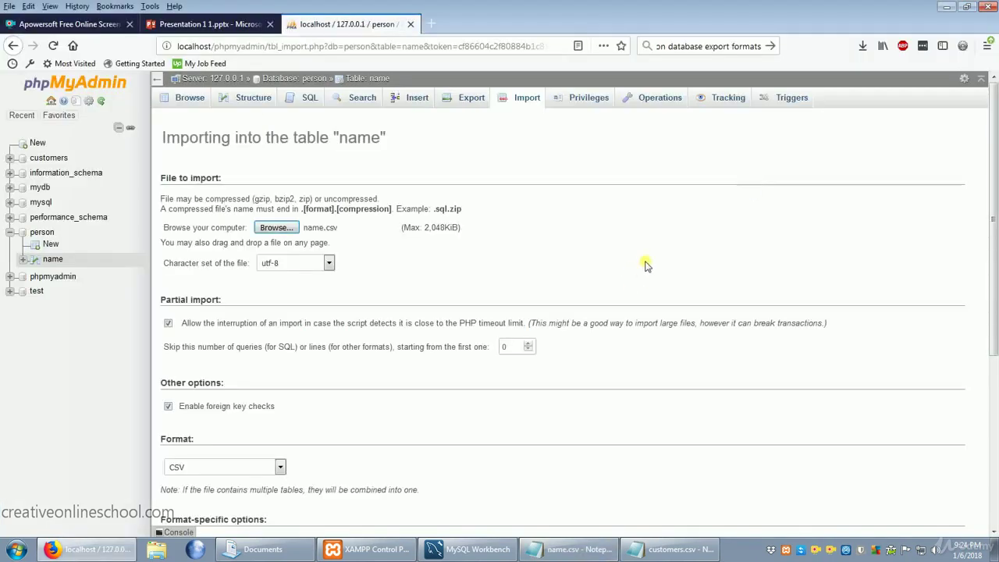
scroll(647, 263, "down", 5)
scroll(646, 265, "down", 1)
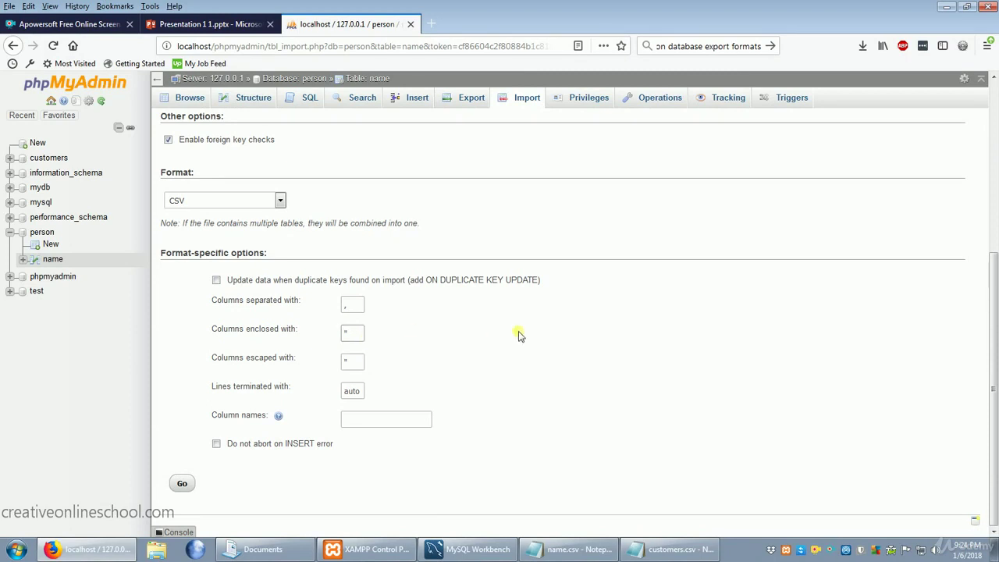
left_click(185, 485)
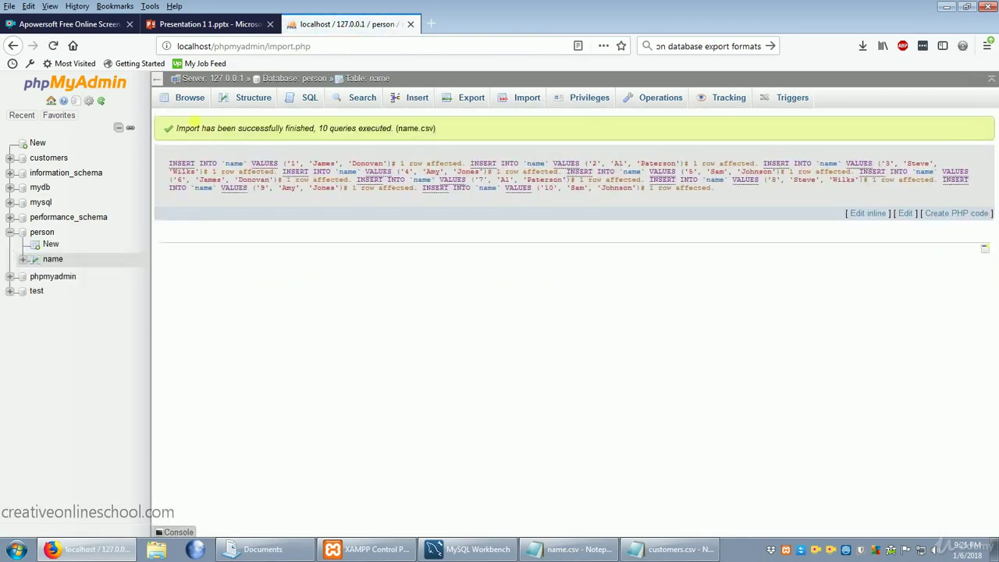
- Browse the rows imported into the name table
left_click(191, 99)
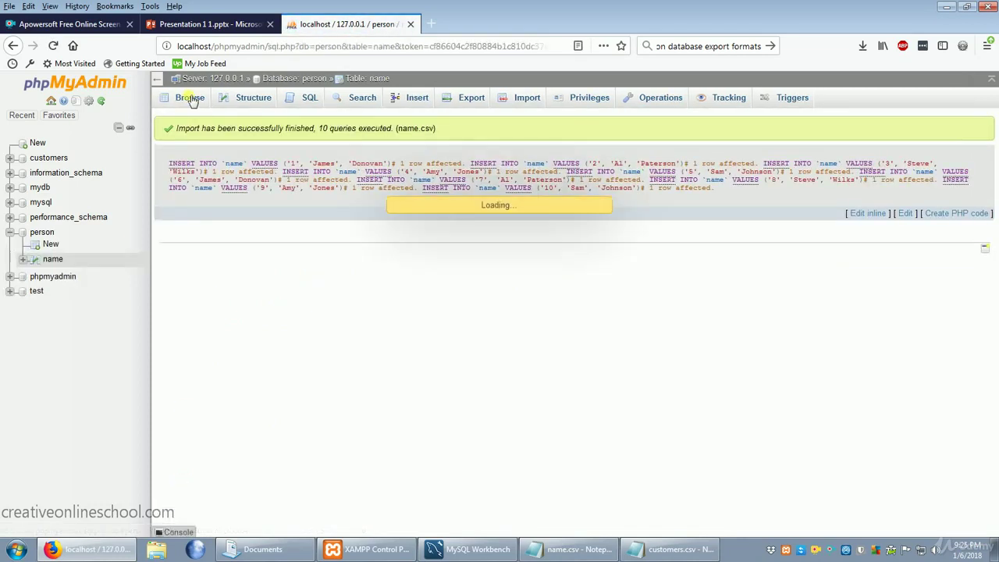
scroll(546, 304, "down", 1)
scroll(572, 311, "down", 1)
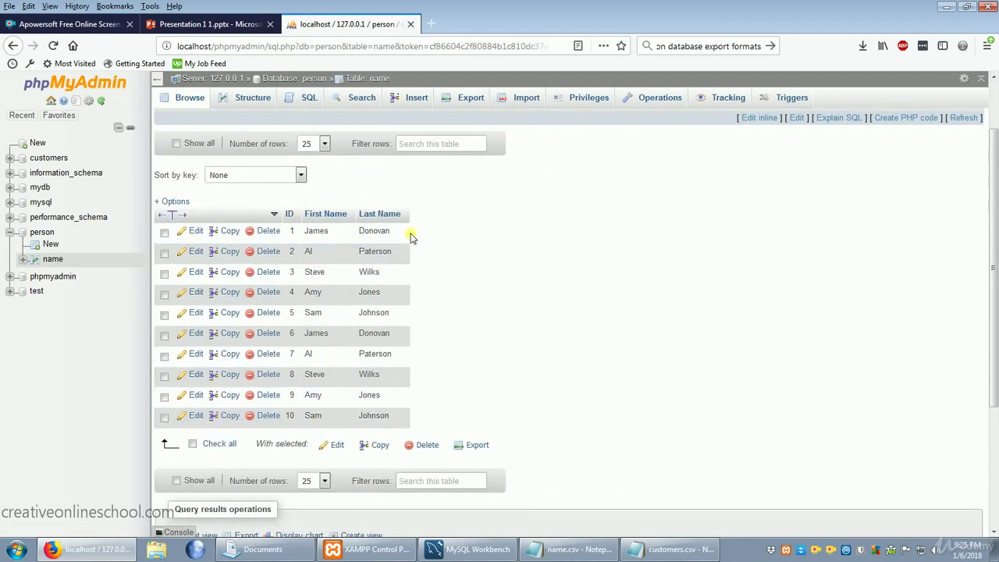
scroll(524, 290, "up", 2)
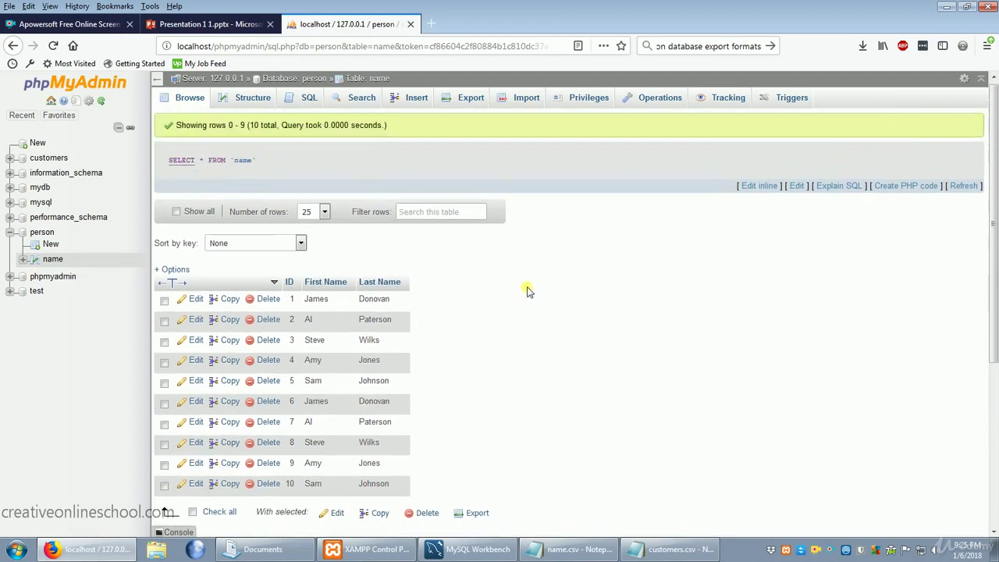
- Export the name table in CSV format with the Quick method, save the file, and review name.csv in Notepad
left_click(466, 103)
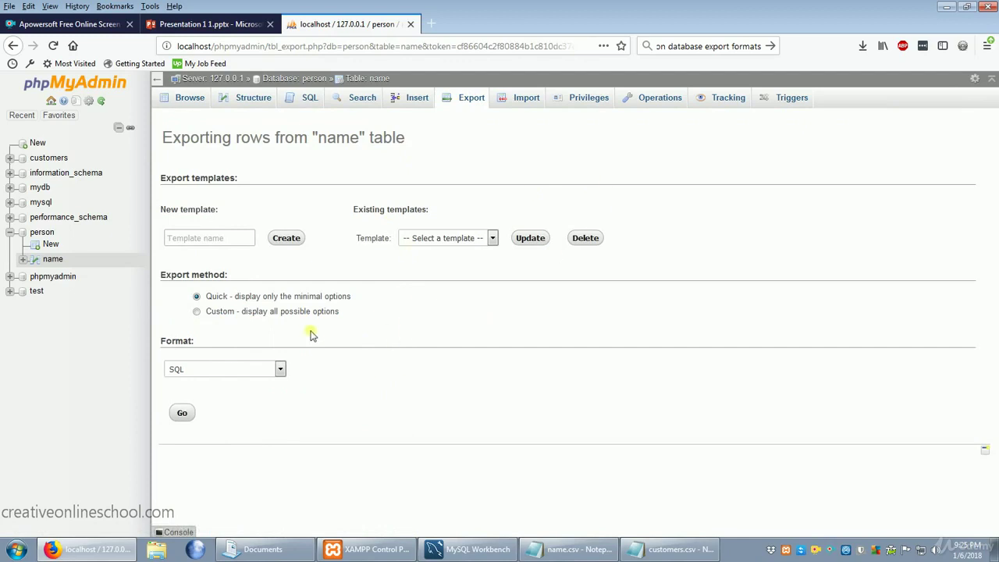
left_click(223, 373)
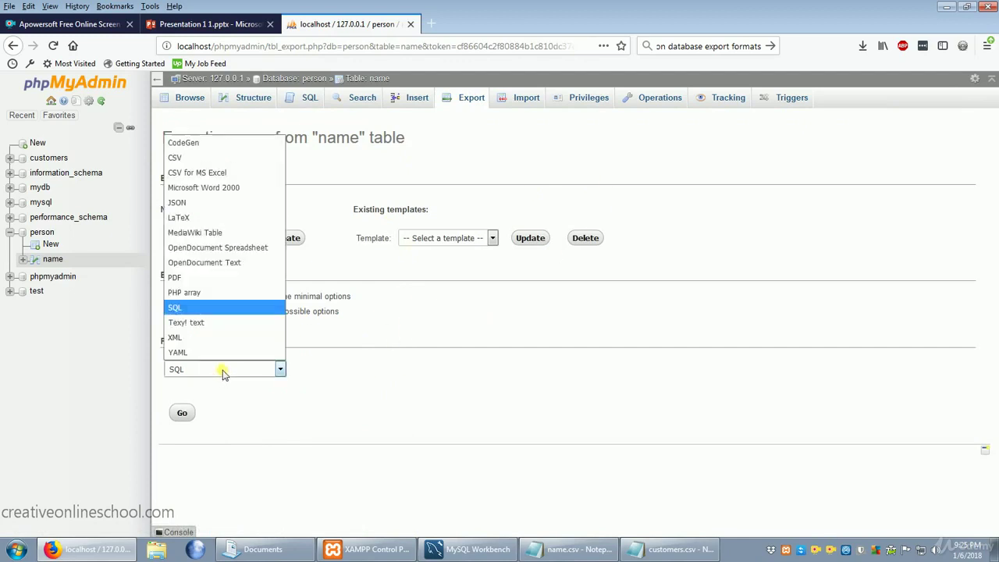
left_click(238, 166)
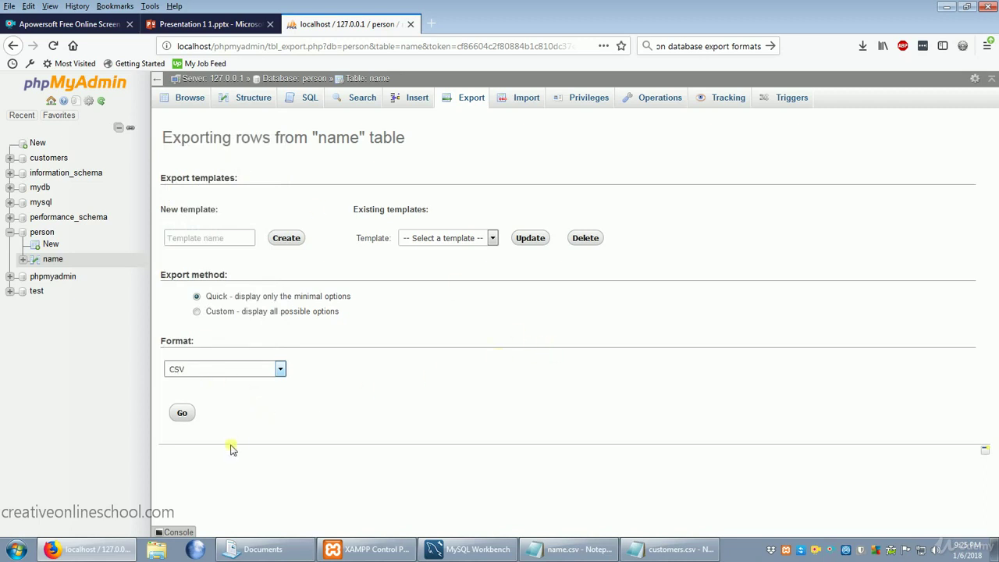
left_click(182, 413)
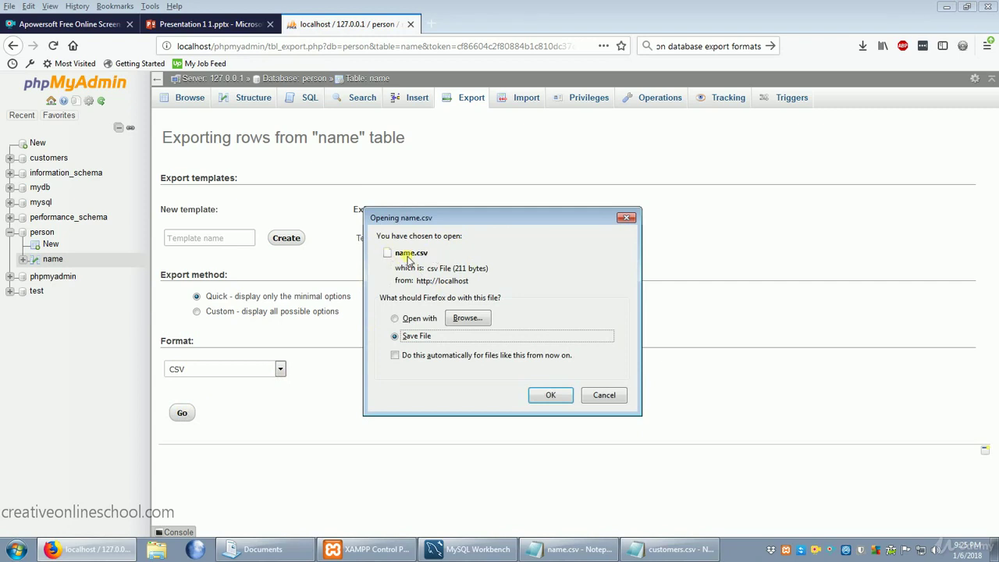
left_click(552, 398)
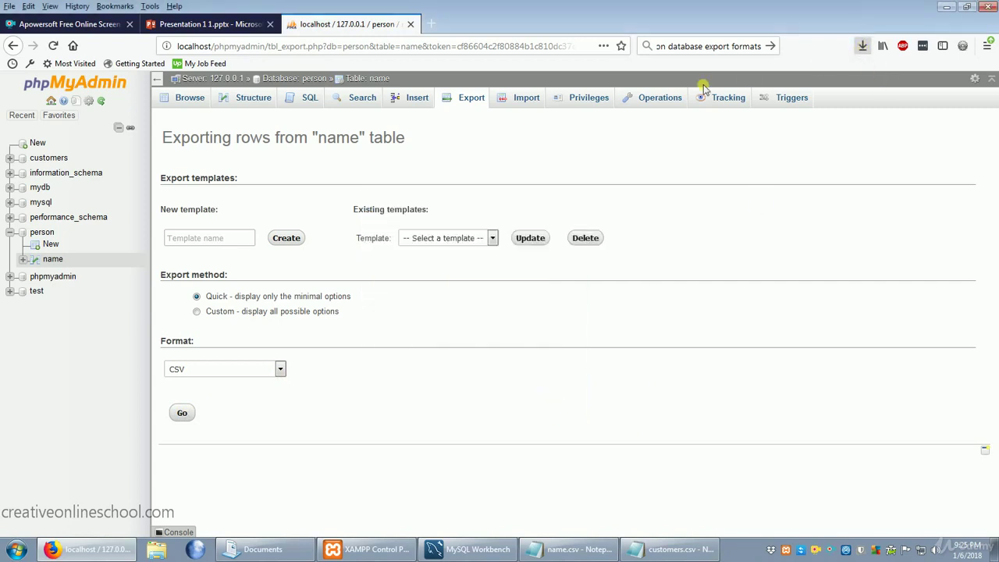
left_click(569, 550)
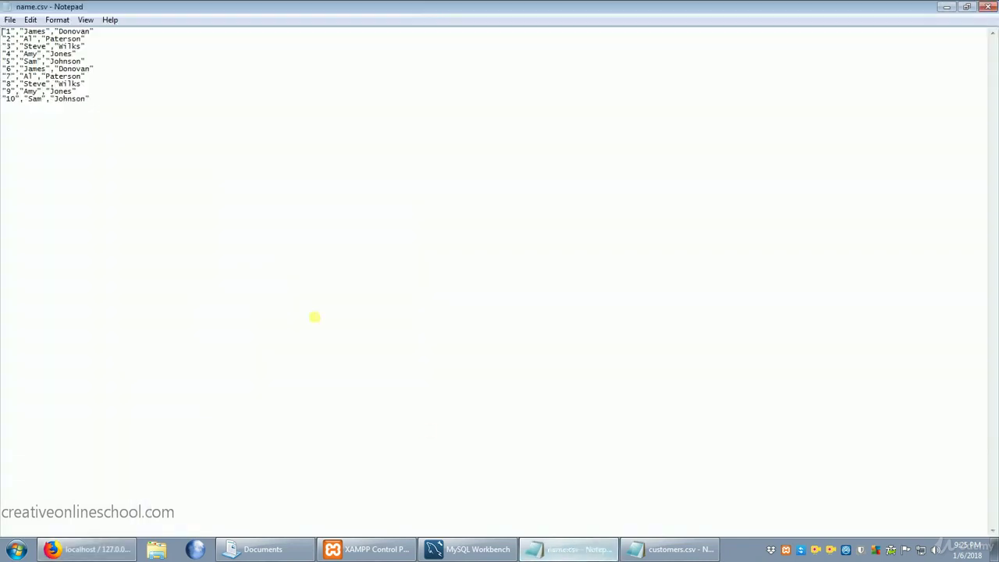
left_click(947, 6)
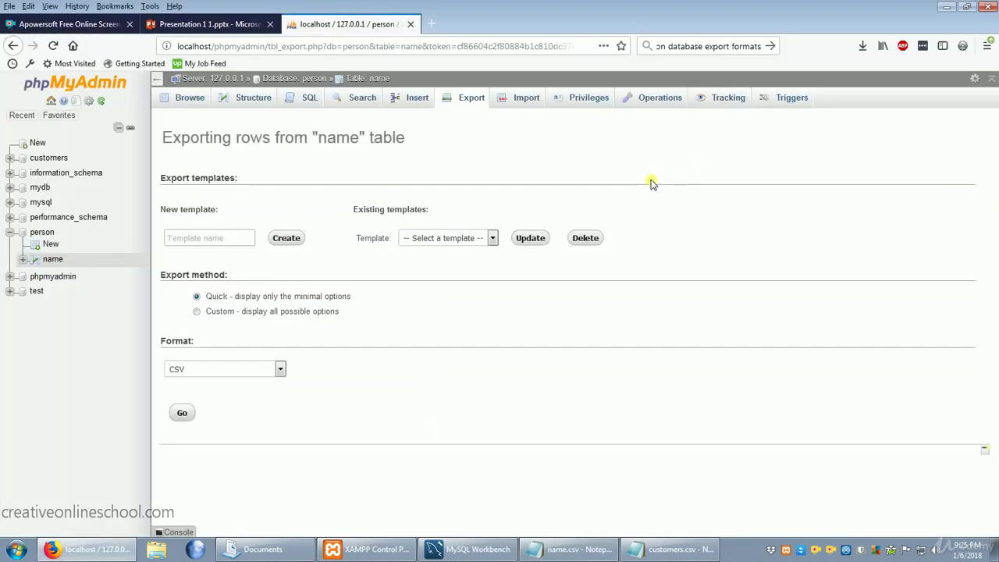
- Switch to MySQL Workbench and show the rows of the person table in the customers schema
left_click(472, 552)
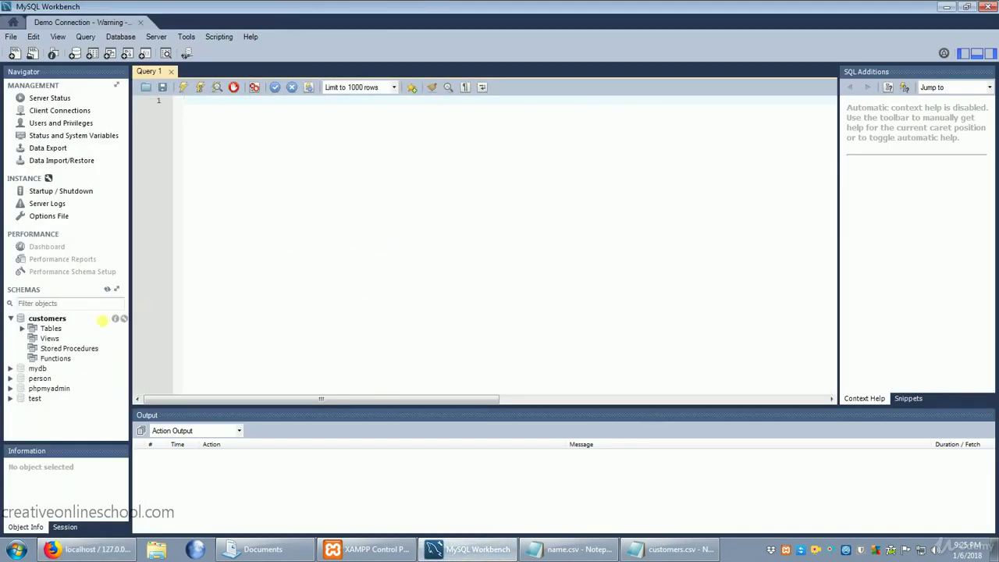
left_click(47, 320)
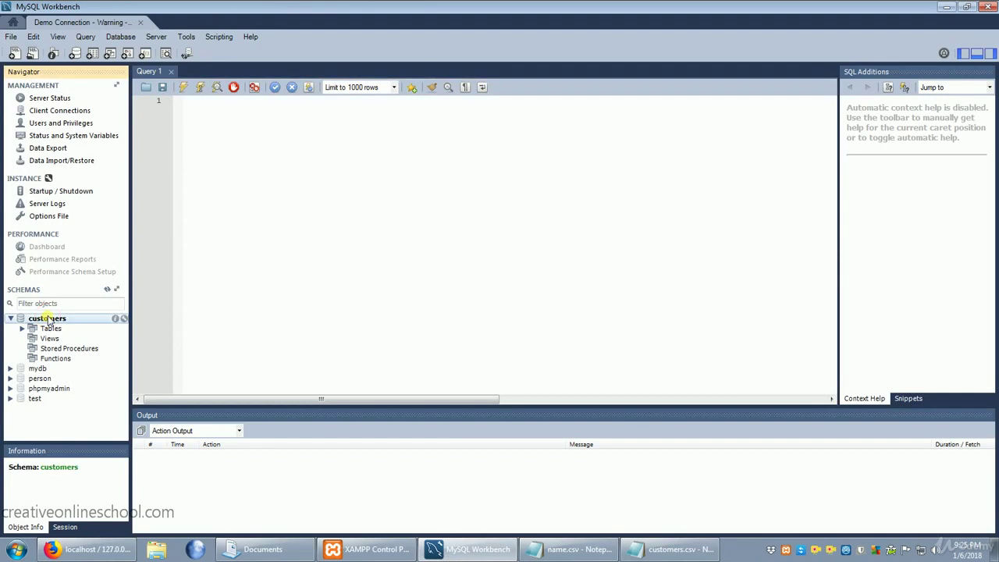
left_click(22, 329)
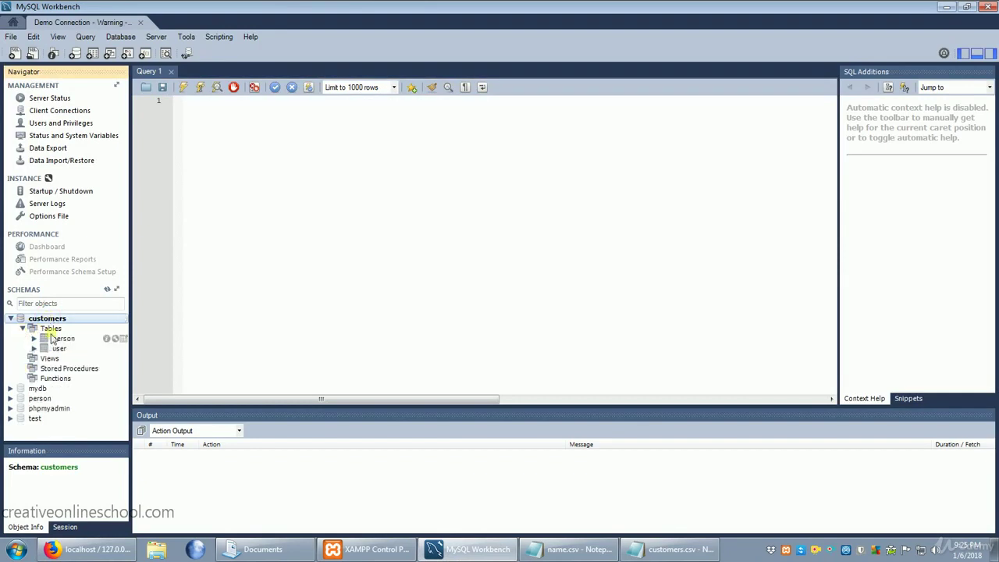
left_click(62, 340)
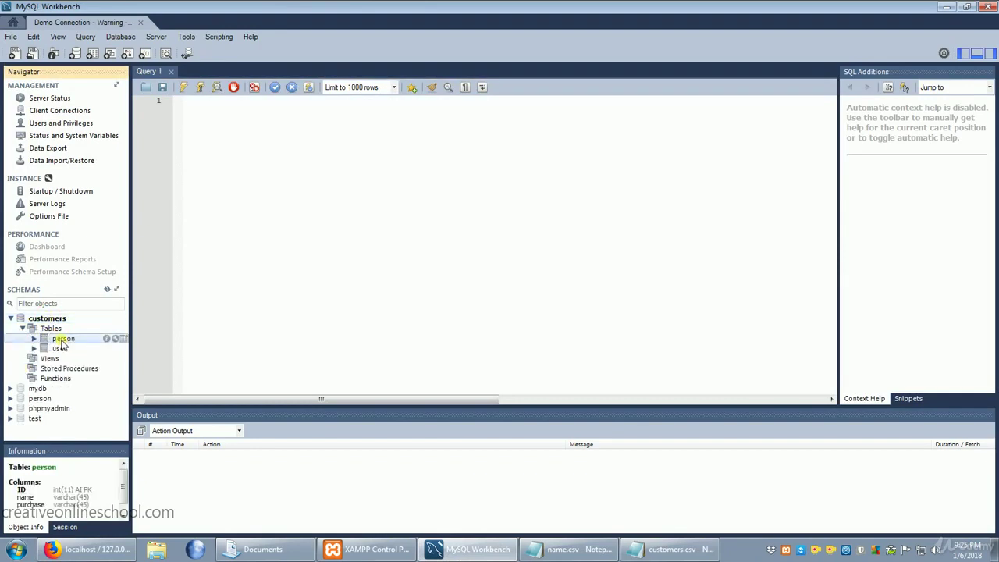
left_click(124, 339)
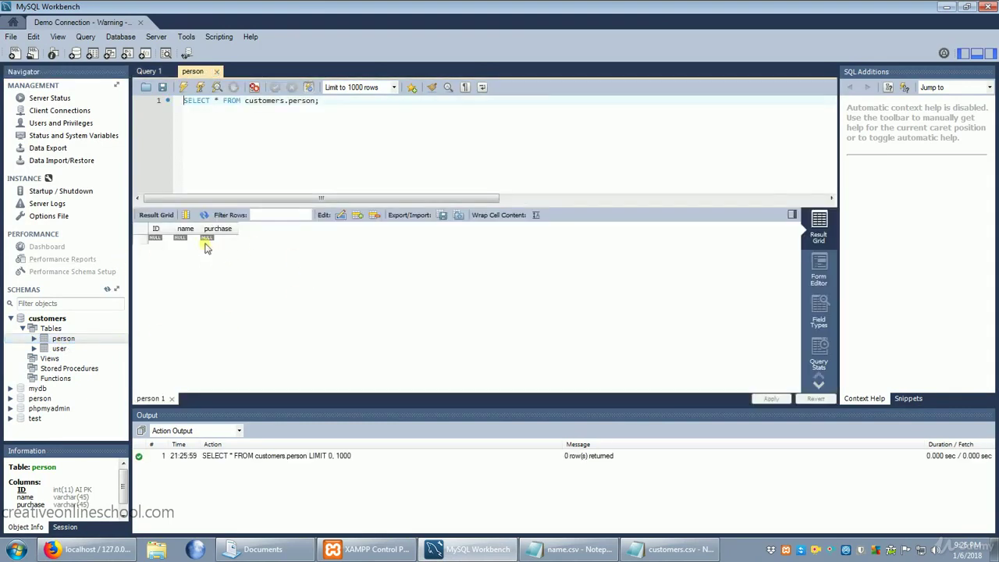
- Import the records from customers.csv in the Documents library into the person table's result grid
left_click(458, 216)
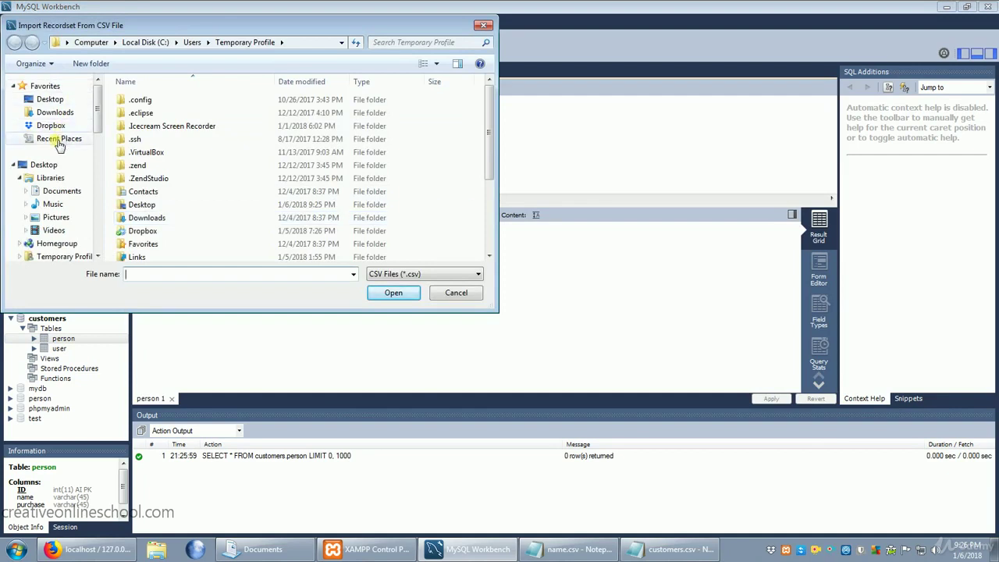
left_click(60, 194)
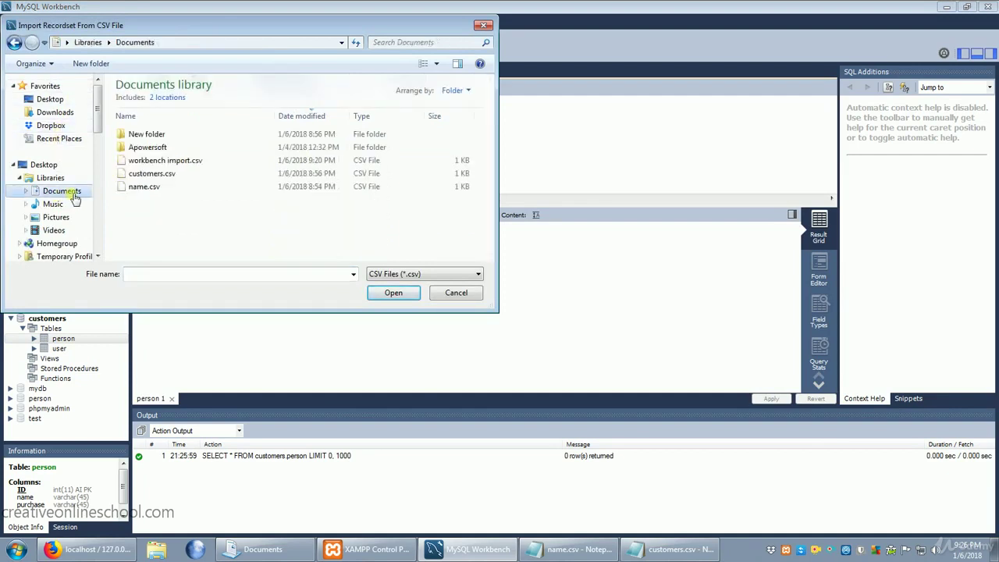
left_click(154, 176)
left_click(393, 293)
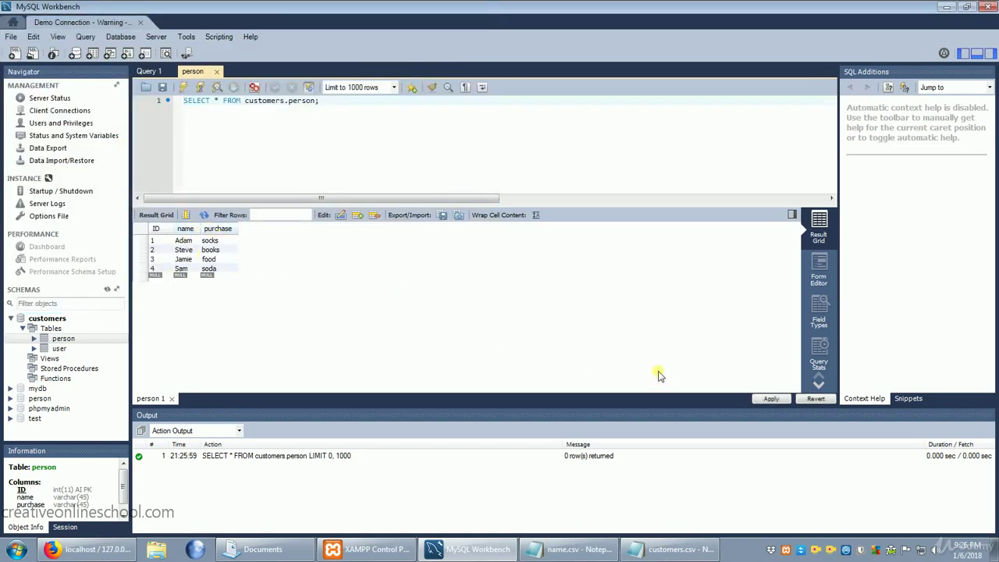
- Review the generated INSERT script and apply it to the customers database to store the imported rows
left_click(771, 399)
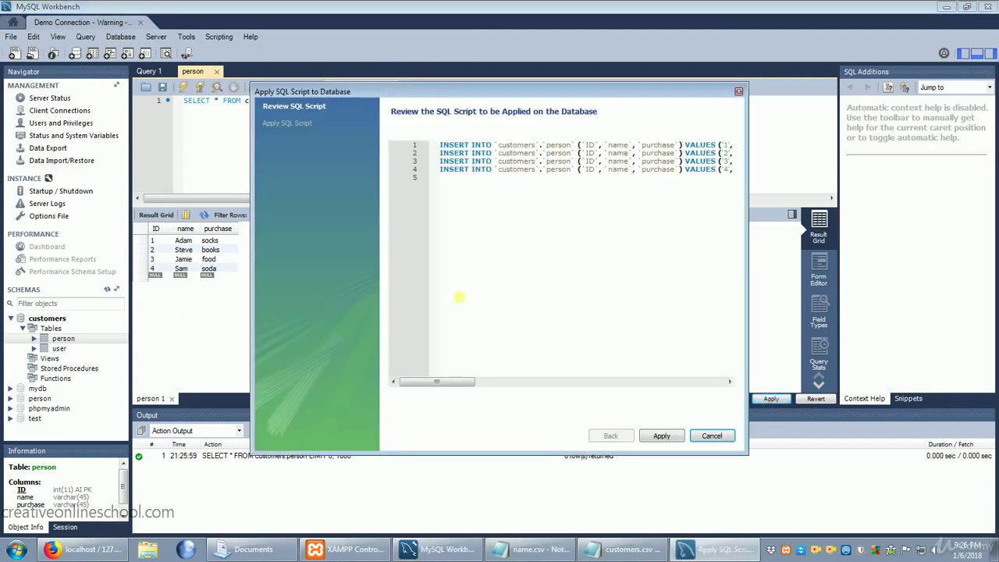
left_click_drag(464, 383, 443, 388)
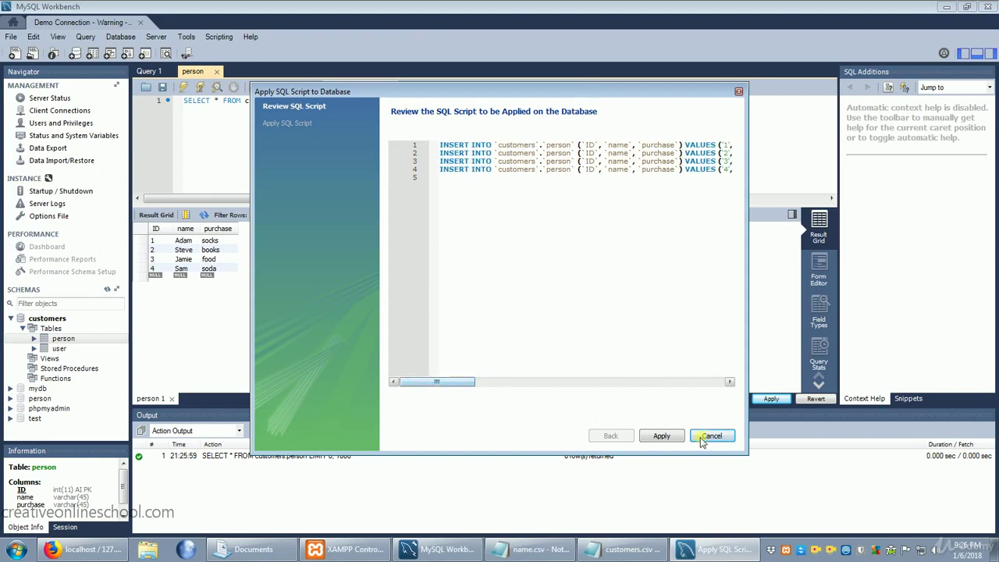
left_click(662, 437)
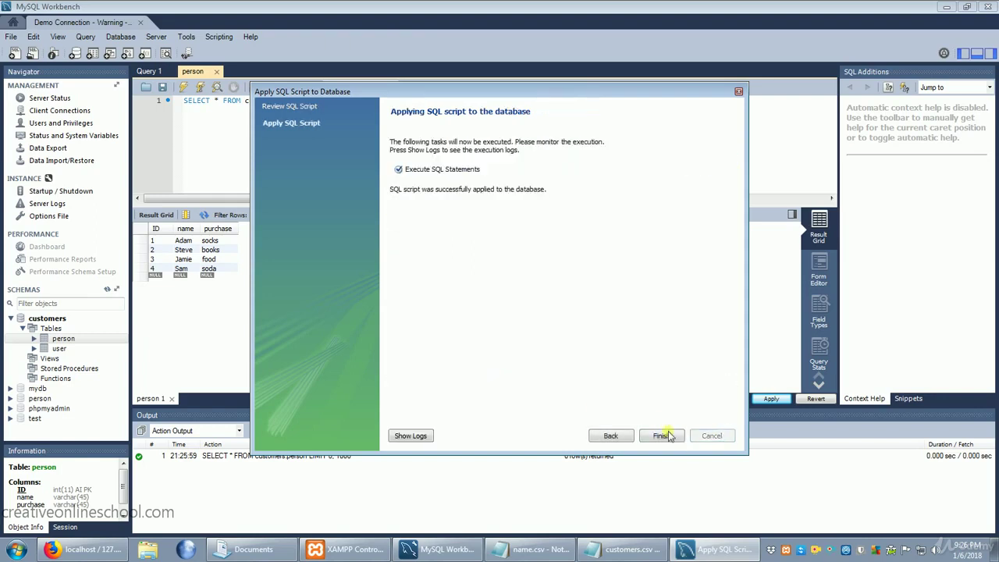
left_click(670, 439)
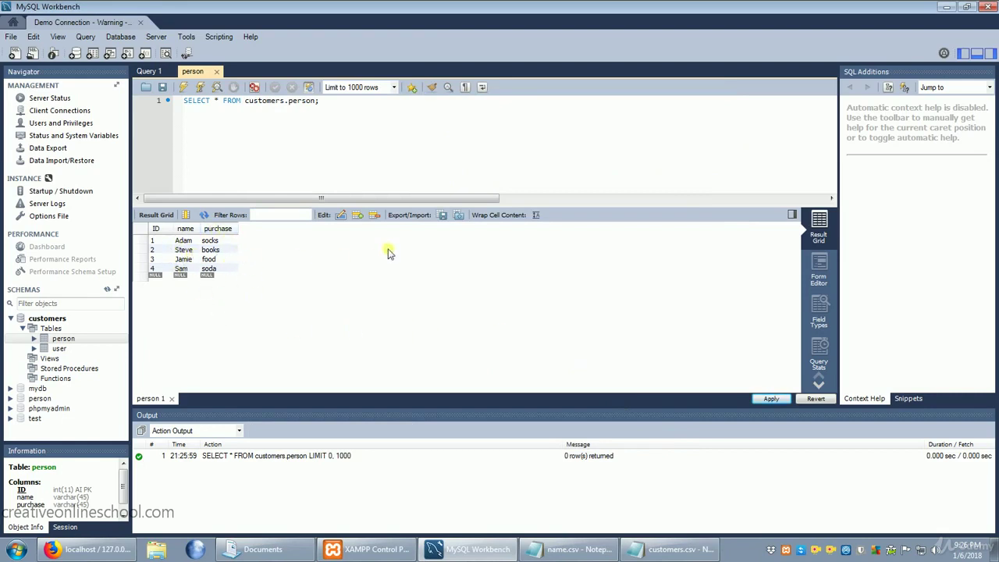
- Export the person result set as workbench import.csv in Documents, replacing the existing file, and review customers.csv in Notepad
left_click(442, 214)
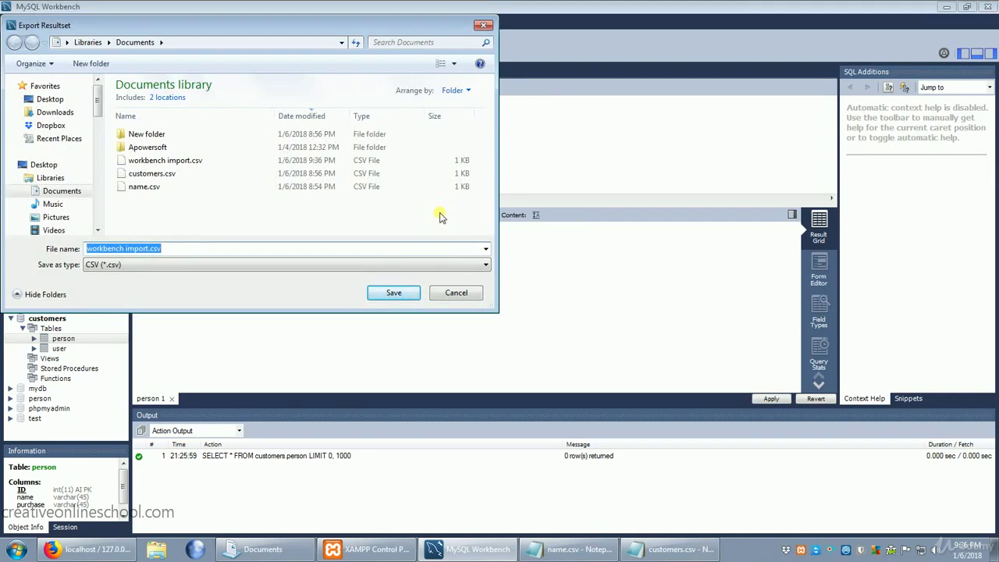
left_click(395, 294)
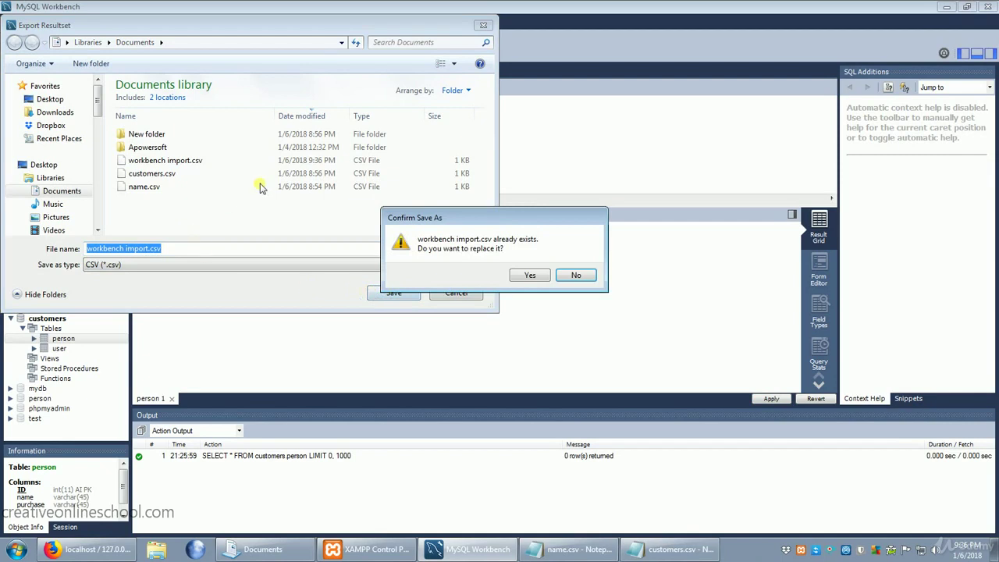
left_click(528, 273)
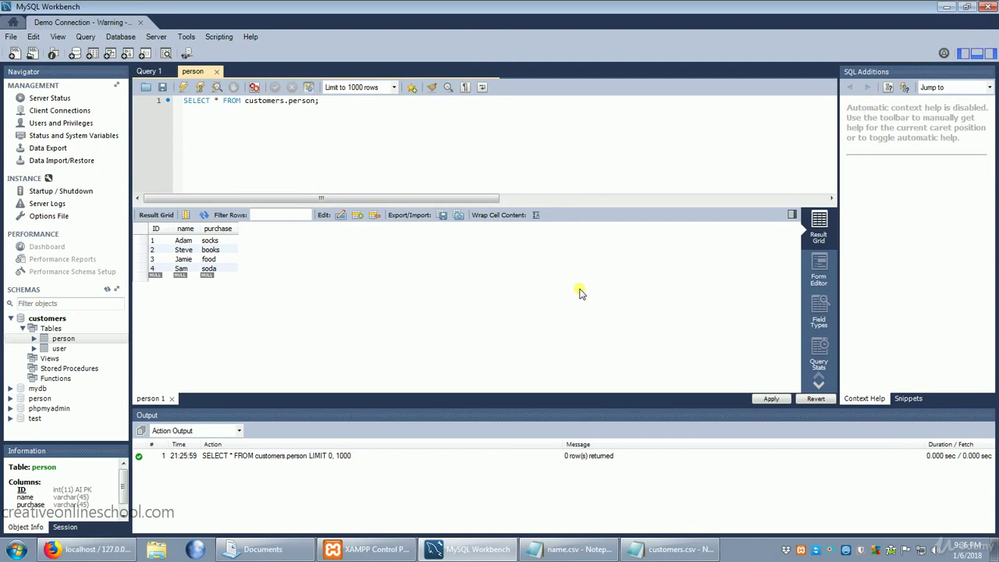
left_click(669, 549)
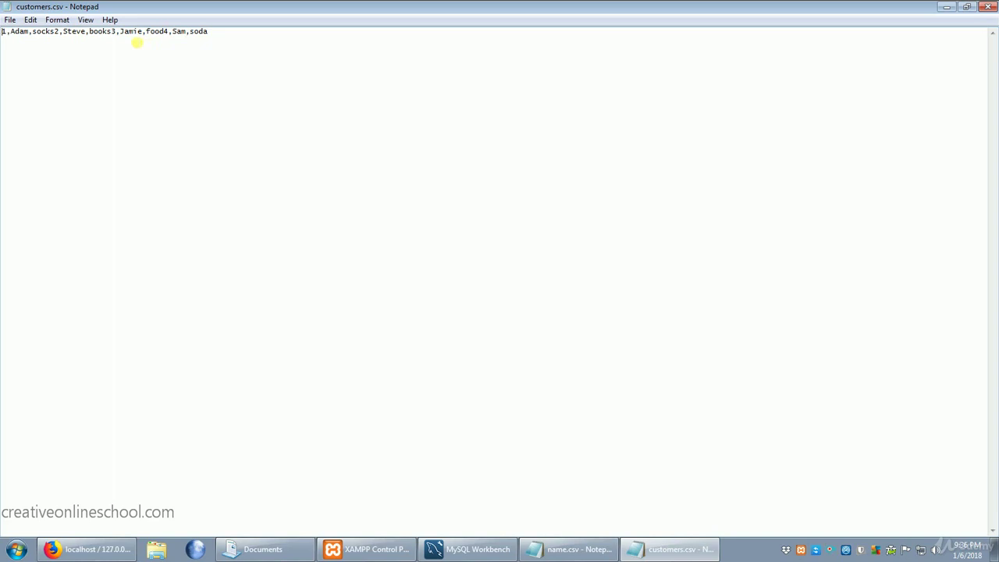
left_click(947, 7)
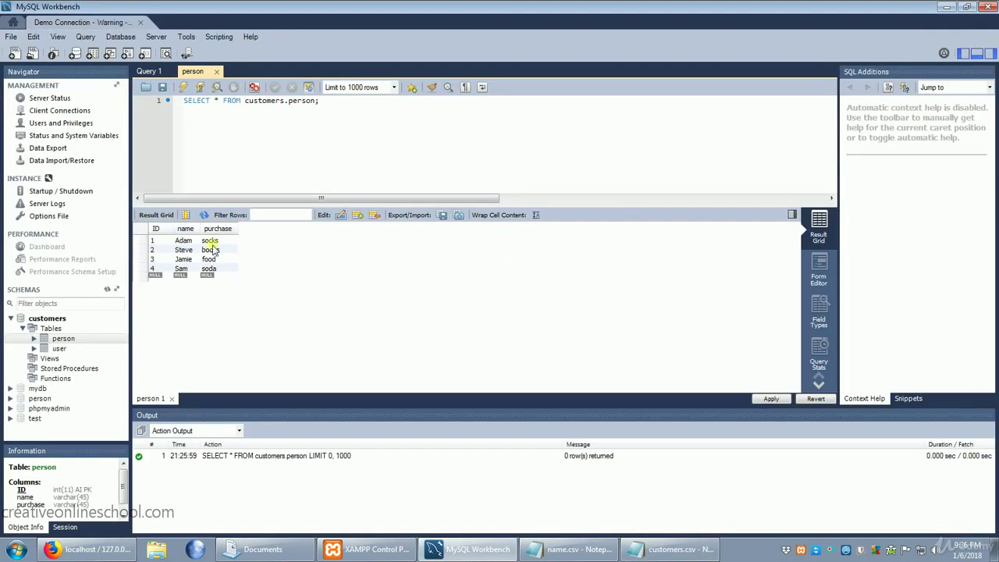